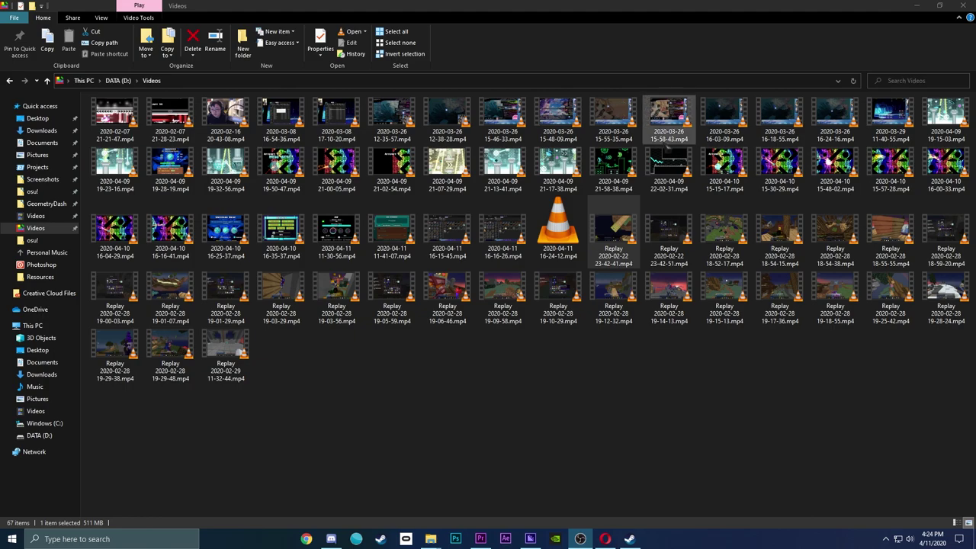
left_click(669, 161)
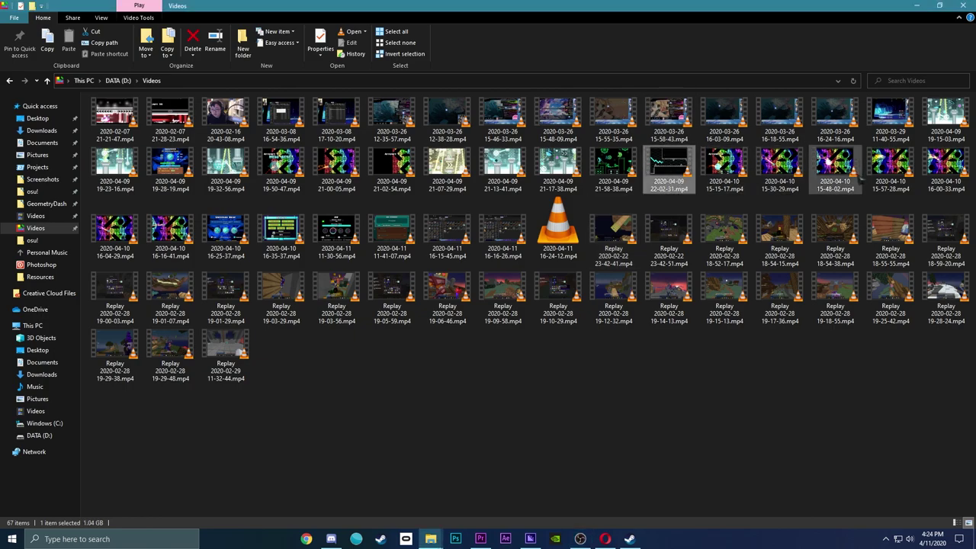
left_click(178, 250)
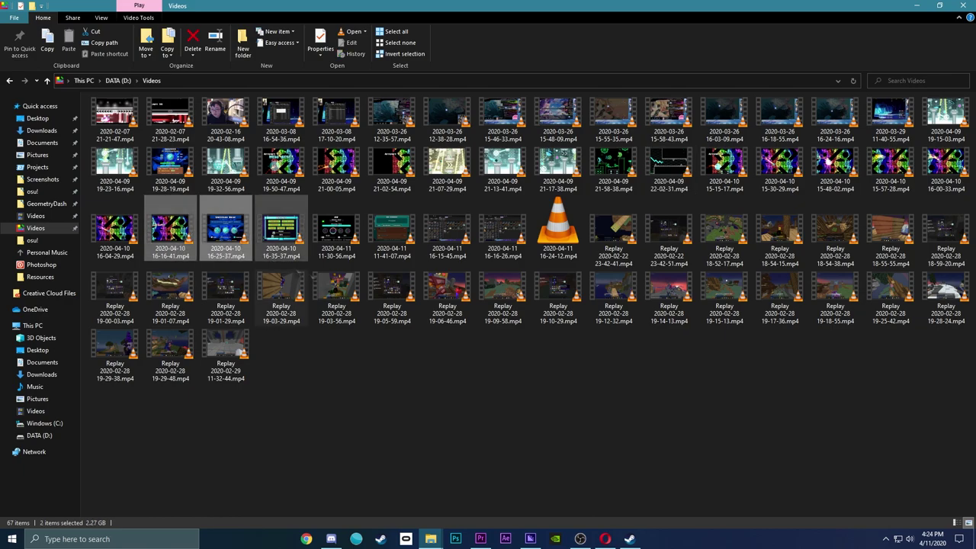
left_click(410, 236)
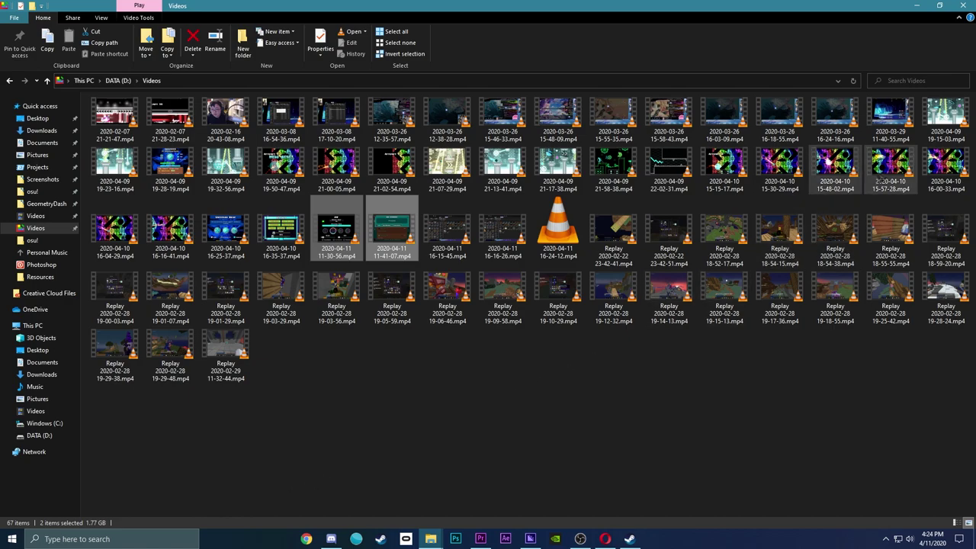
left_click_drag(471, 46, 274, 2)
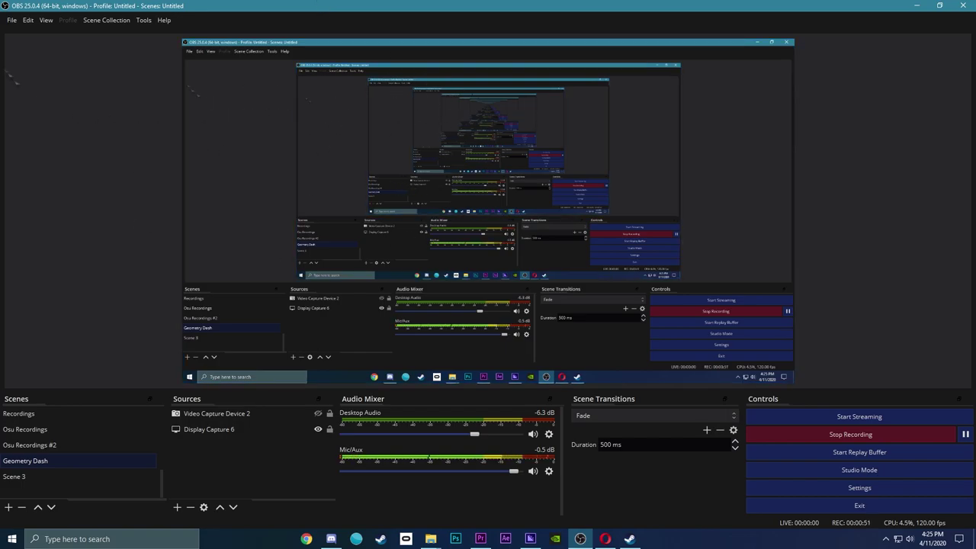
Open the settings of OBS
left_click(12, 20)
left_click(37, 73)
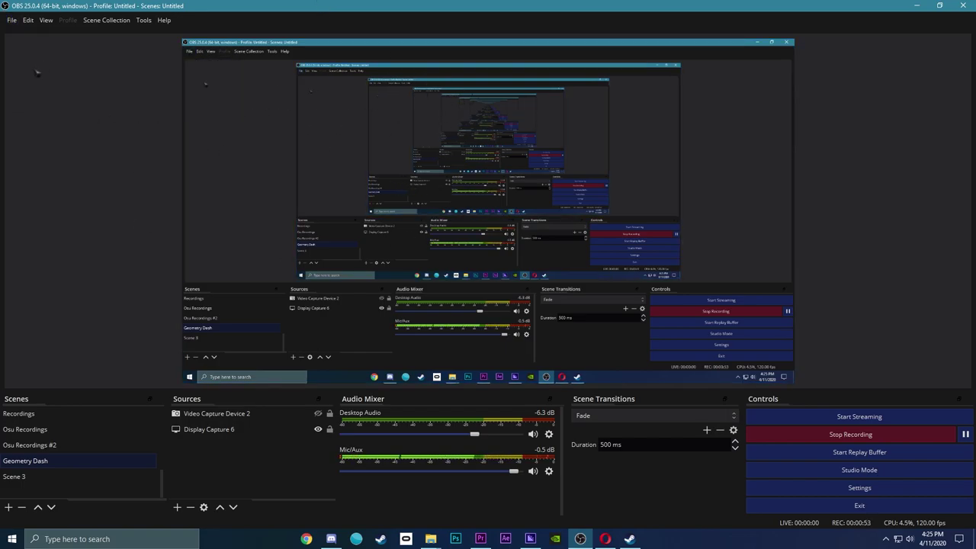
left_click(11, 20)
left_click(36, 66)
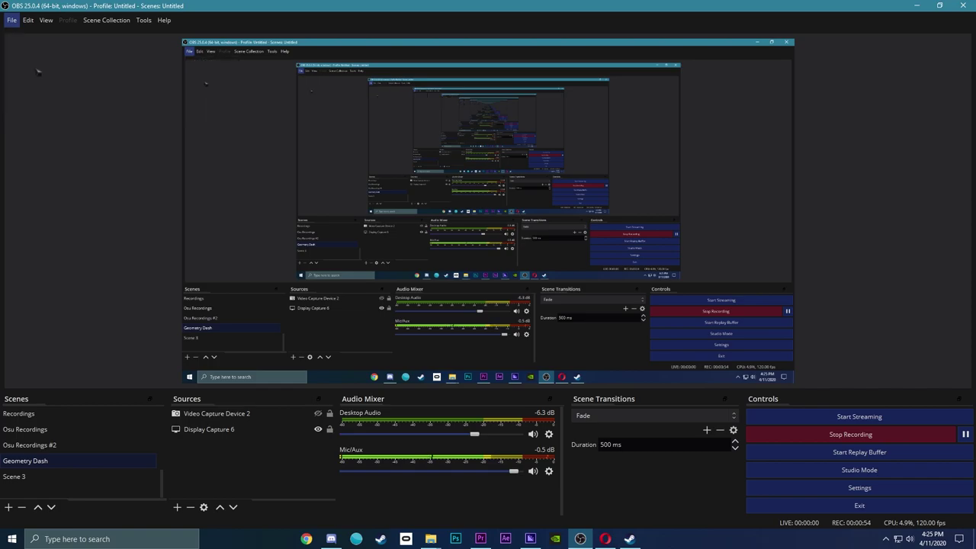
left_click(12, 20)
left_click(31, 56)
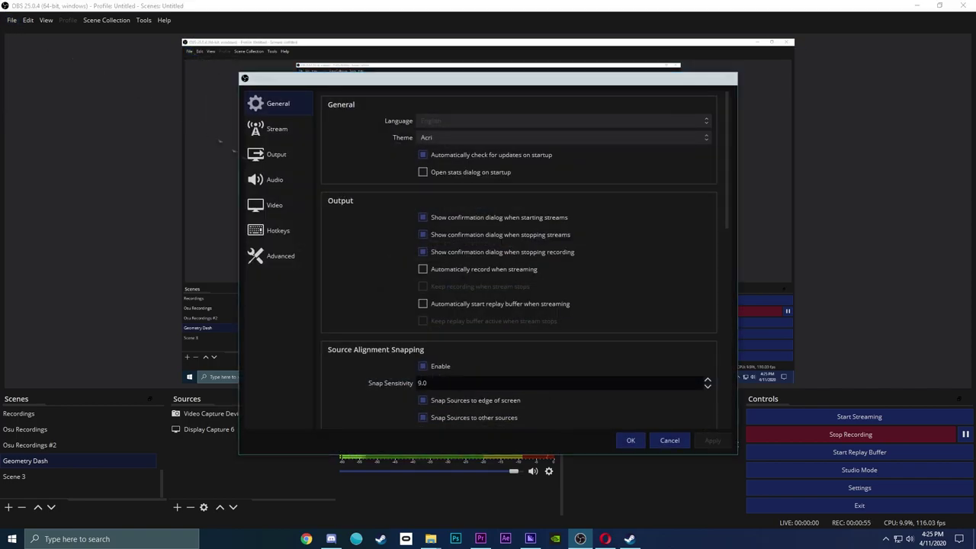
Examine the Replay Buffer options in the output settings, and close the settings without saving changes
left_click(275, 206)
left_click(279, 230)
left_click(280, 255)
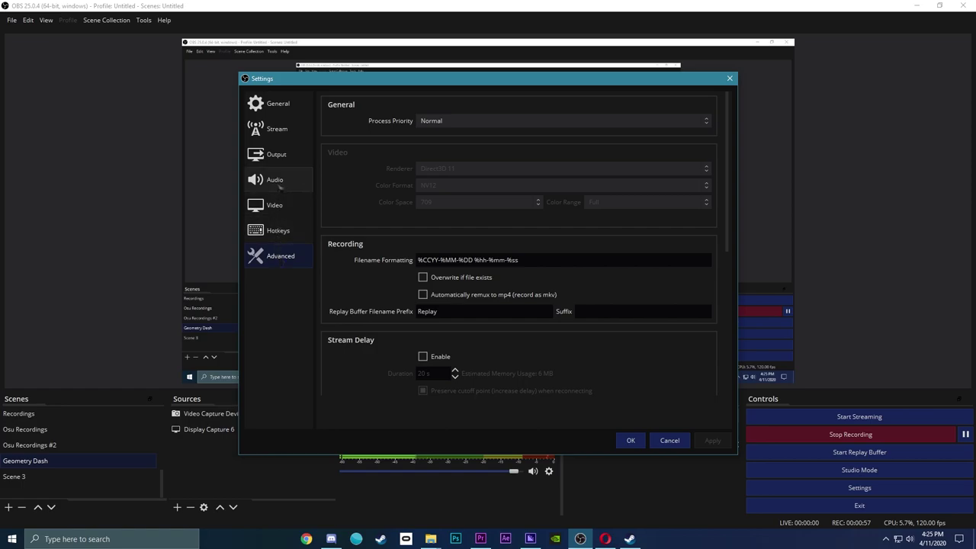
left_click(276, 179)
left_click(278, 154)
left_click(452, 125)
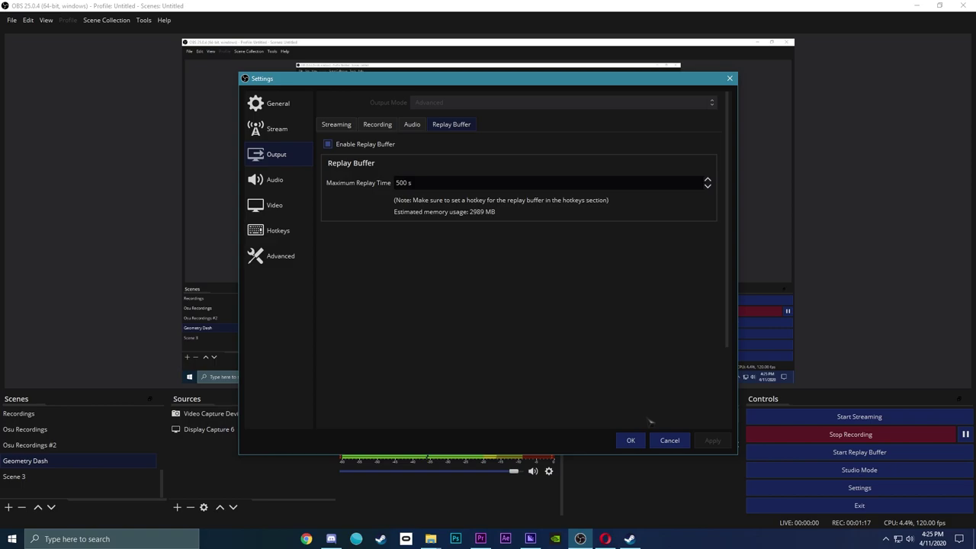
left_click(669, 440)
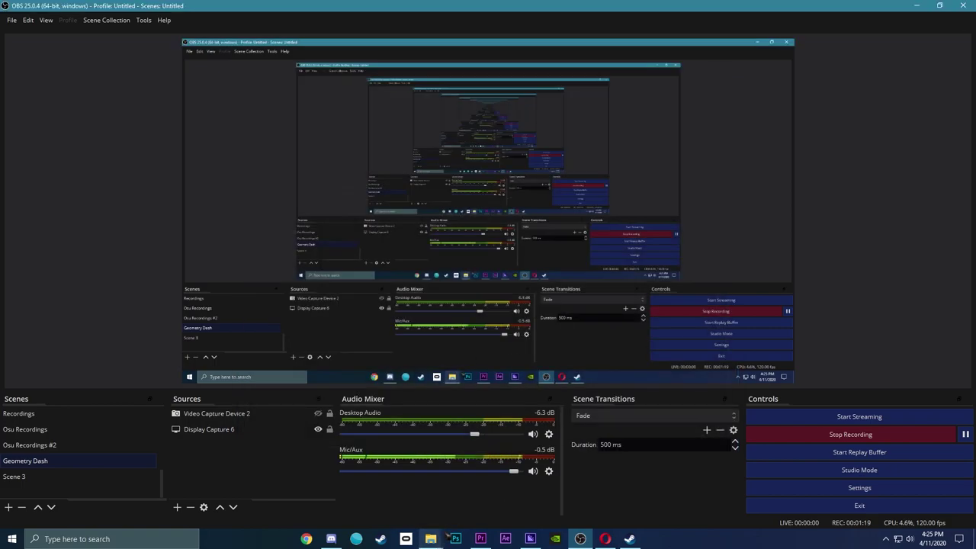
Switch to the Videos folder in File Explorer and examine the sizes and lengths of the saved Replay clips
mouse_move(431, 538)
left_click(389, 494)
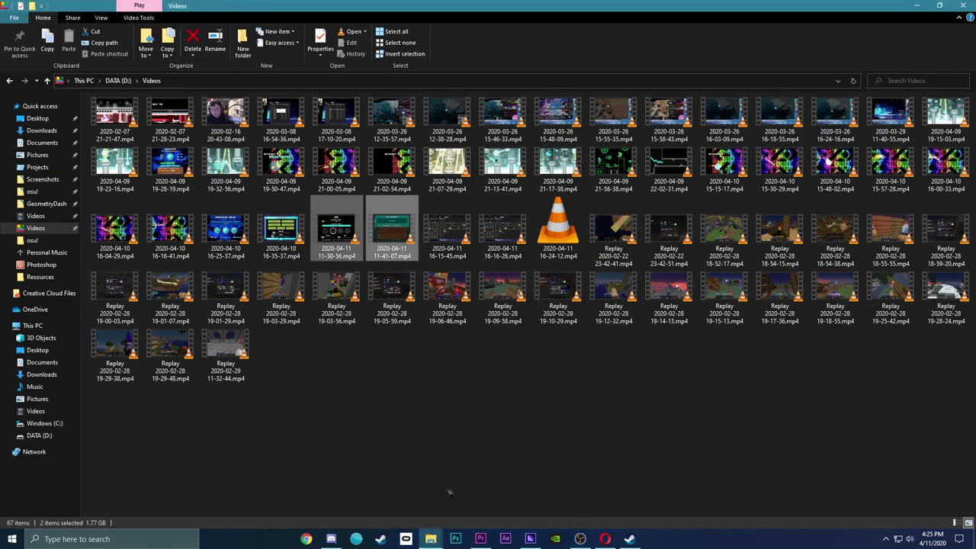
left_click(454, 460)
left_click(225, 365)
left_click(171, 358)
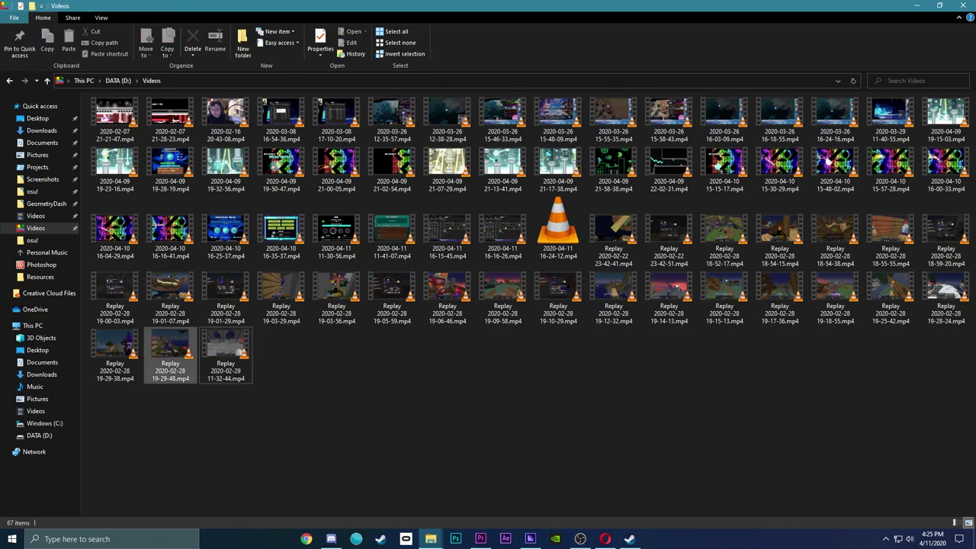
left_click(107, 341)
left_click(886, 300)
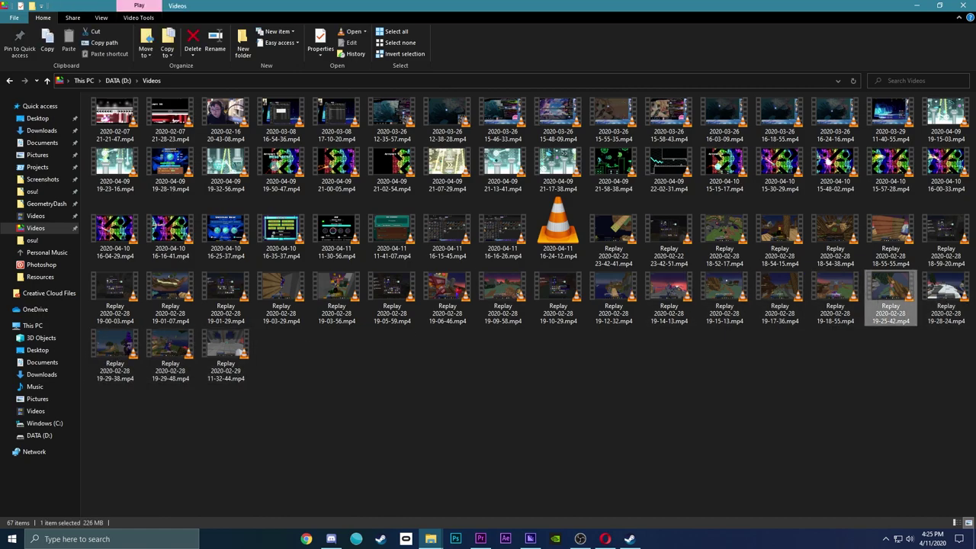
left_click(885, 303)
left_click(863, 298)
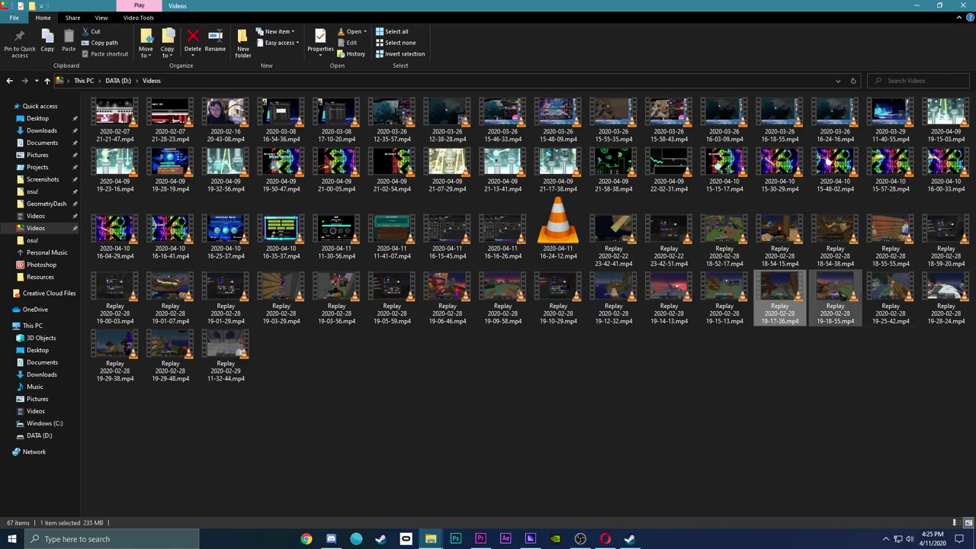
left_click(834, 293)
key("Left")
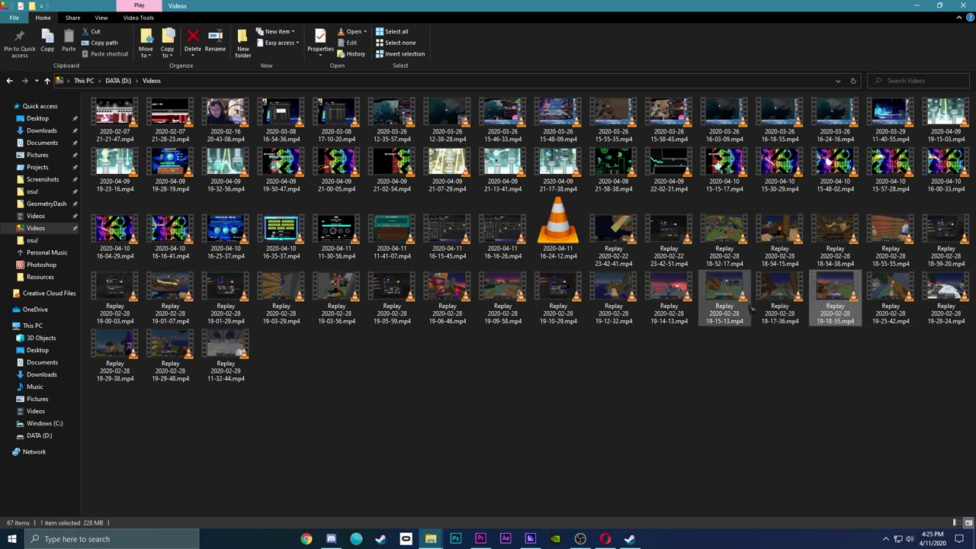
left_click(215, 375)
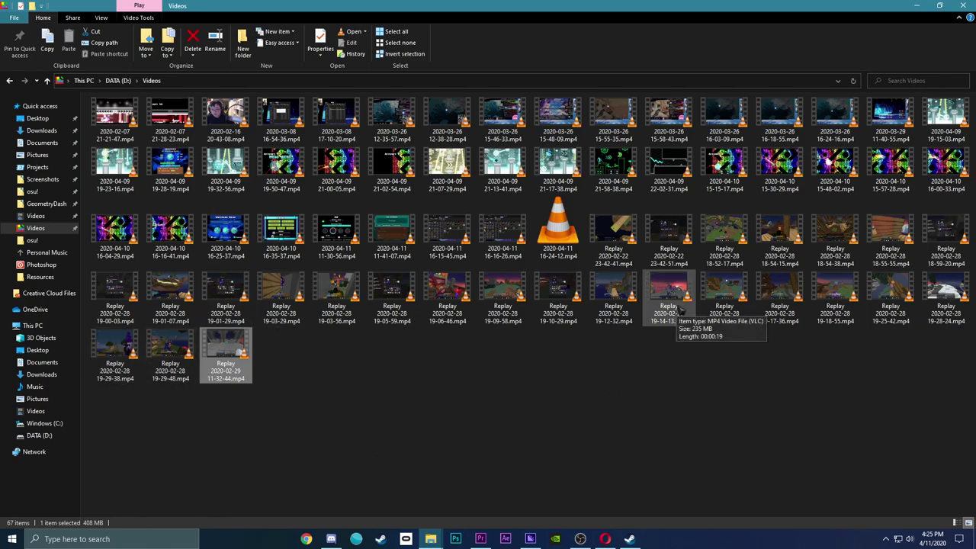
left_click(682, 308)
Switch to Chrome, go to obsproject.com and open the OBS forum
left_click(305, 538)
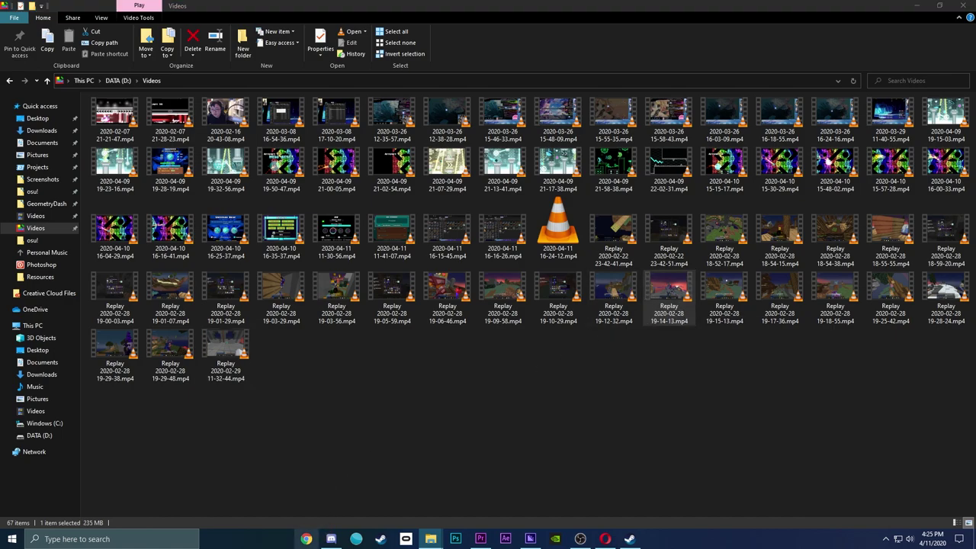
type("obs")
key("Down")
key("Down")
key("Down")
key("Down")
key("Down")
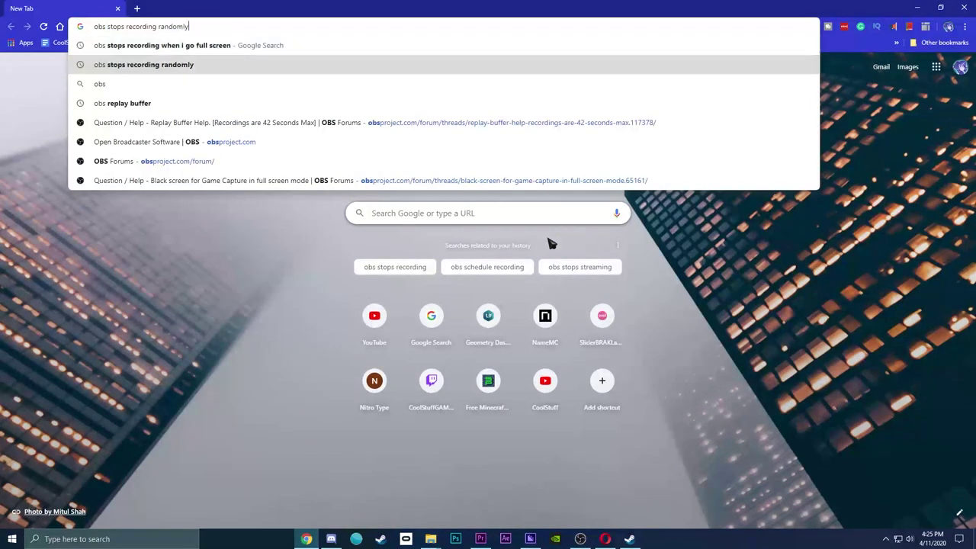
key("Return")
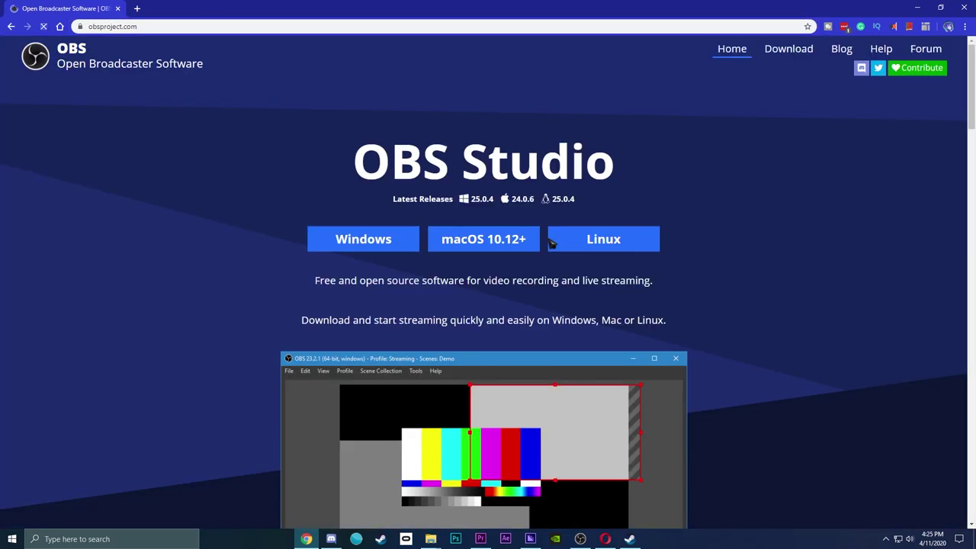
left_click(924, 49)
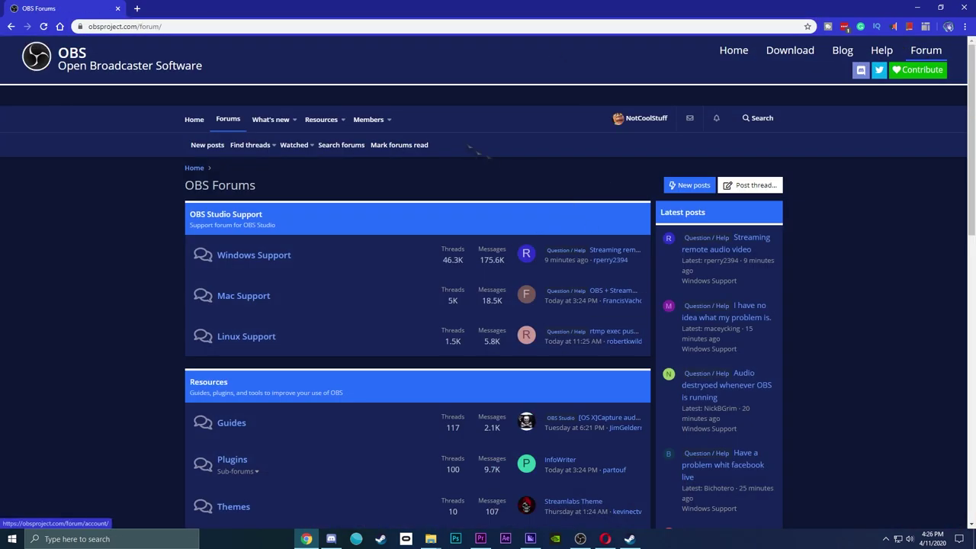
left_click(640, 118)
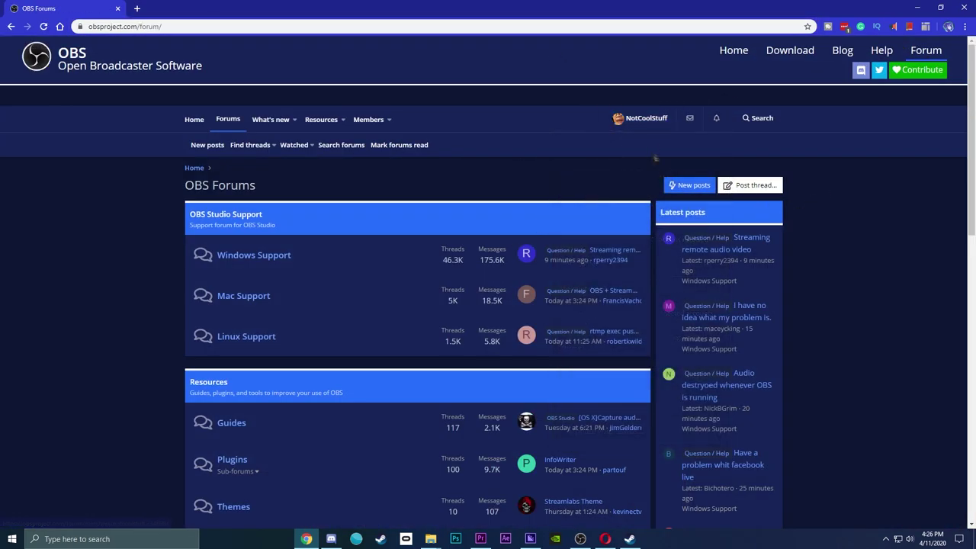
Open the previously visited forum thread "Replay Buffer Help. [Recordings are 42 Seconds Max]"
left_click(238, 28)
type("obs")
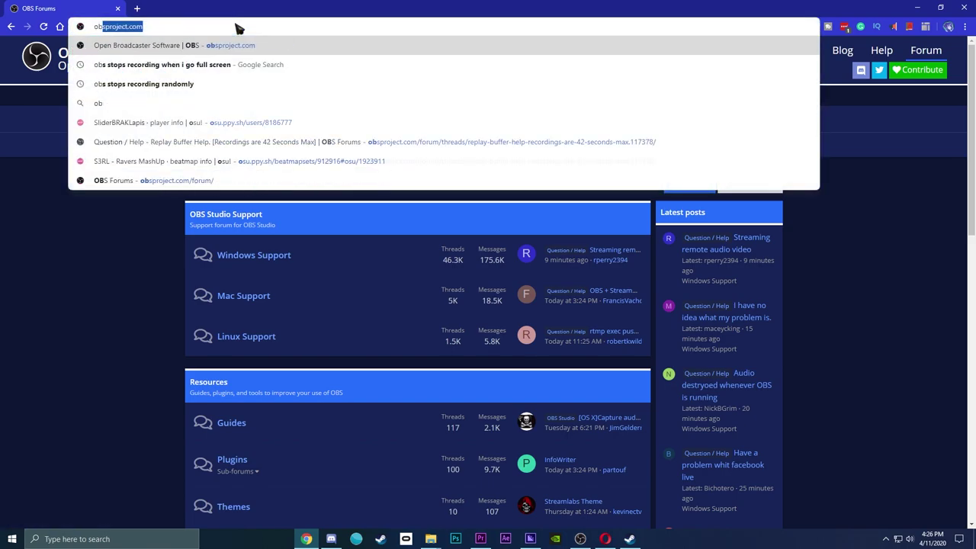
key("Down")
key("Down")
key("Down")
key("Down")
key("Down")
key("Down")
key("Return")
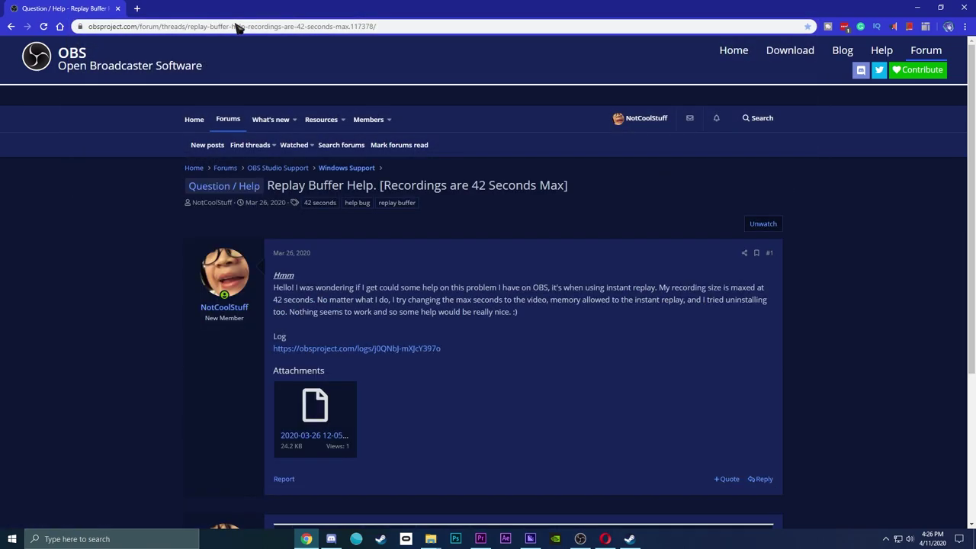
Read the thread's question about the replay length limit, including its log link and attachment
scroll(242, 38, "down", 2)
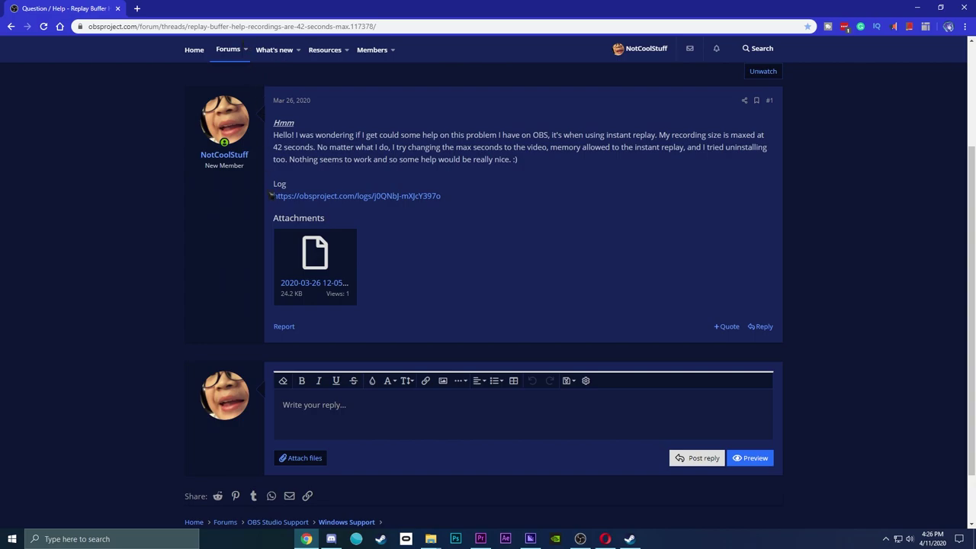
left_click_drag(271, 195, 435, 210)
left_click(471, 207)
scroll(508, 267, "down", 1)
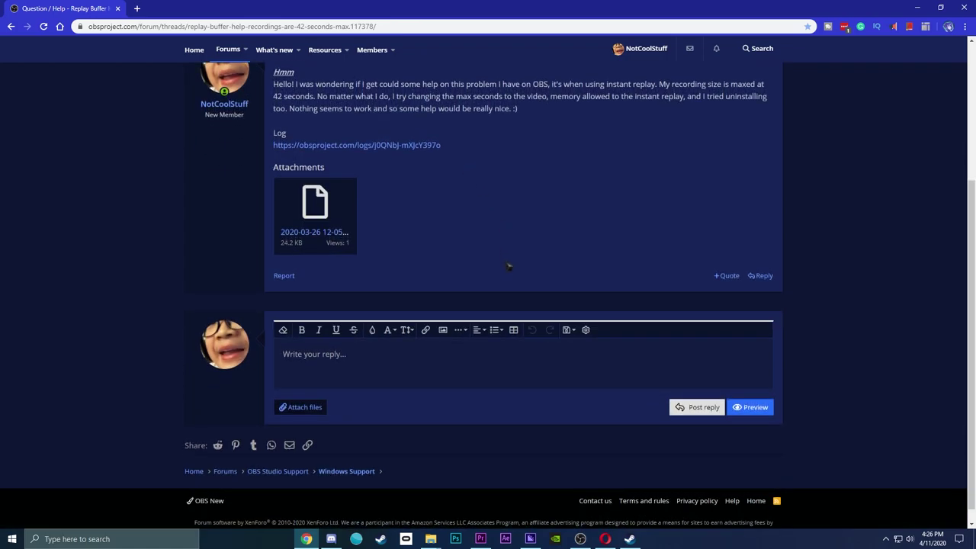
scroll(509, 267, "up", 3)
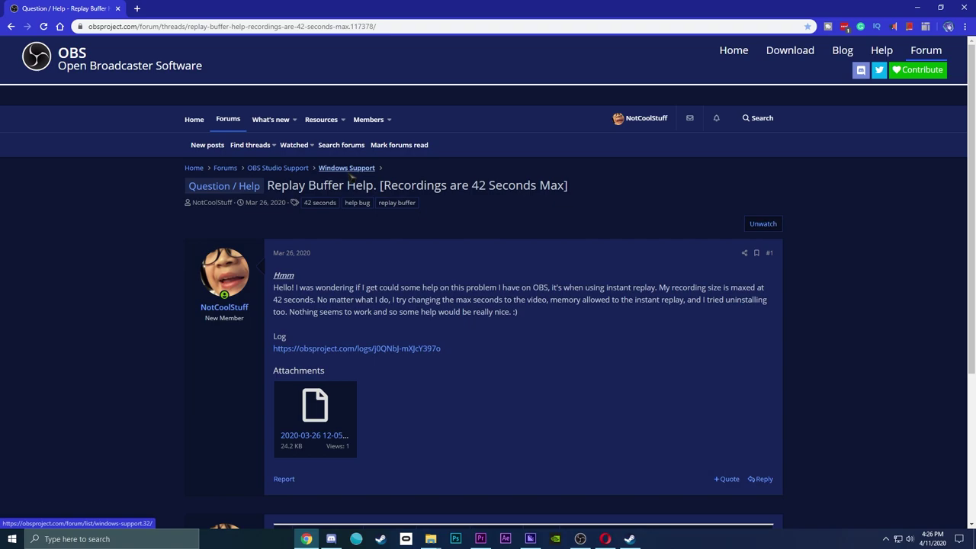
Return to the forum overview, look through its sections, and minimize the browser
left_click(238, 125)
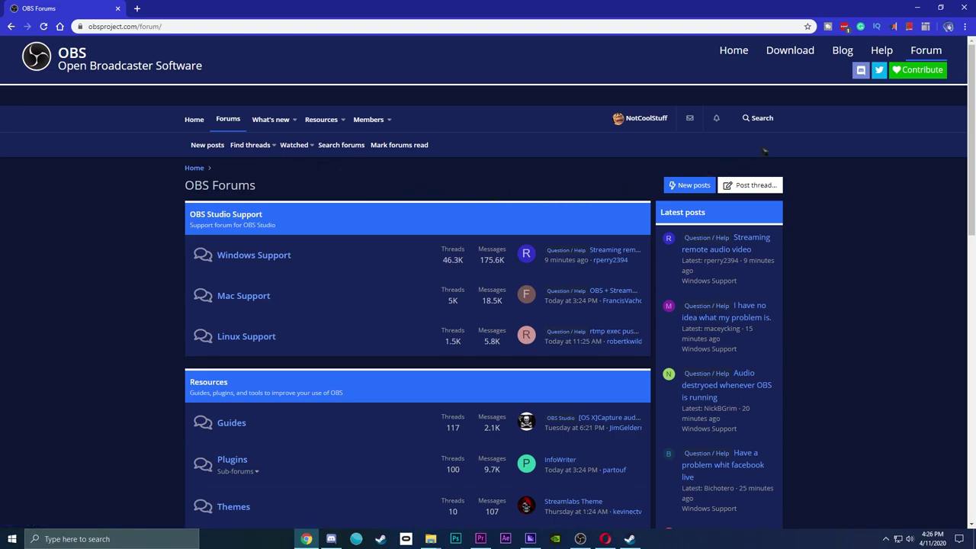
scroll(764, 151, "down", 3)
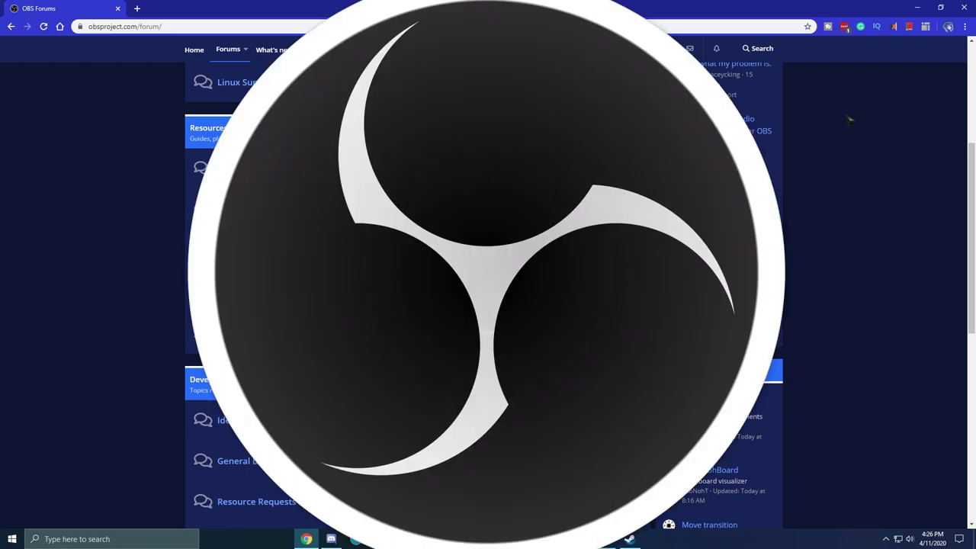
left_click(716, 473)
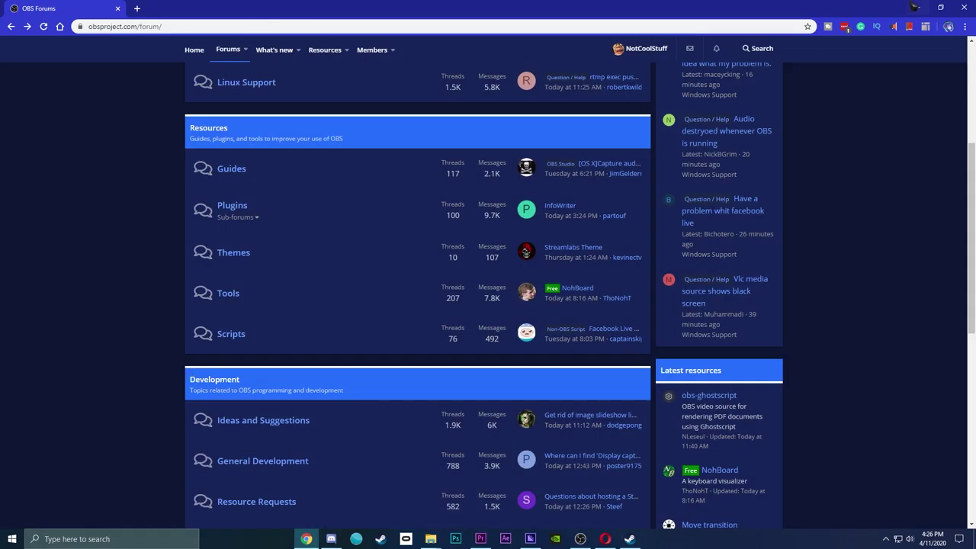
left_click(915, 7)
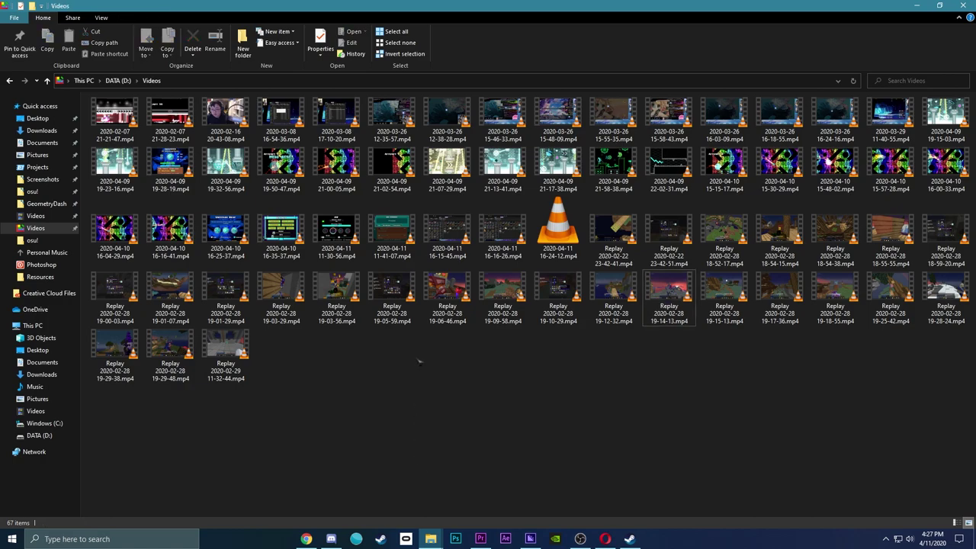
left_click(182, 235)
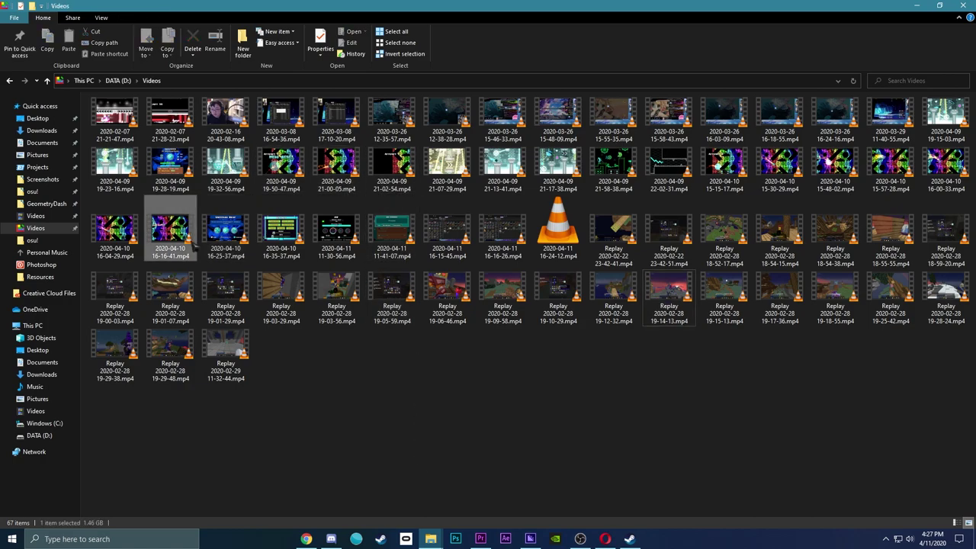
double_click(185, 232)
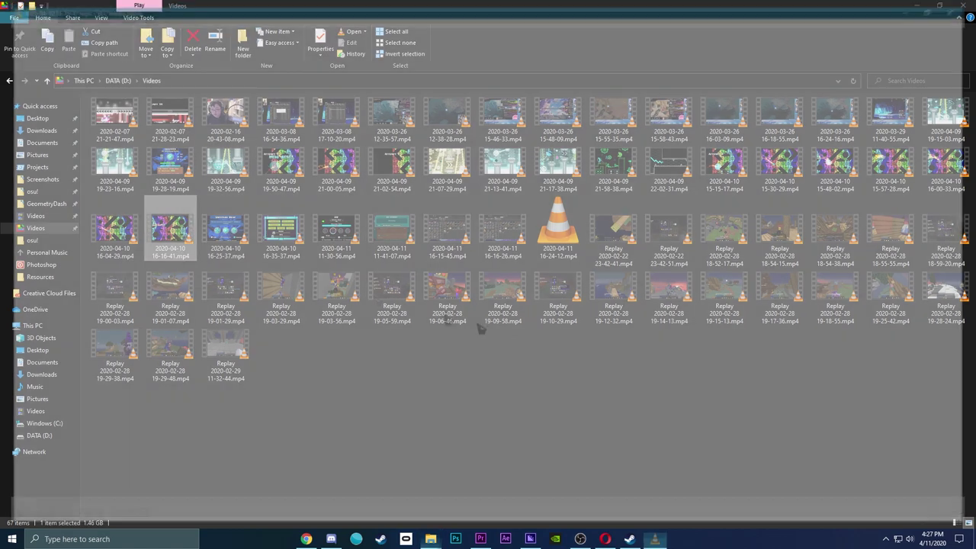
left_click(907, 507)
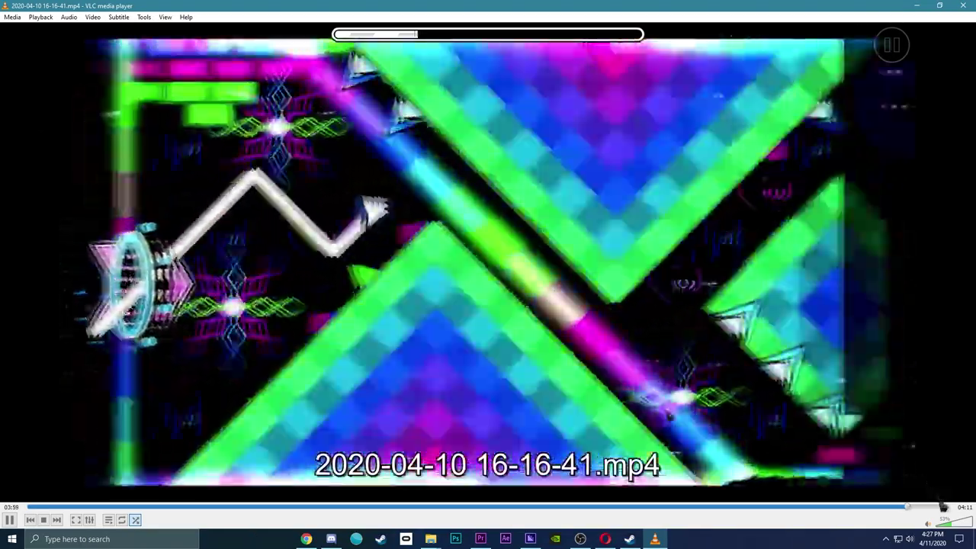
left_click(929, 507)
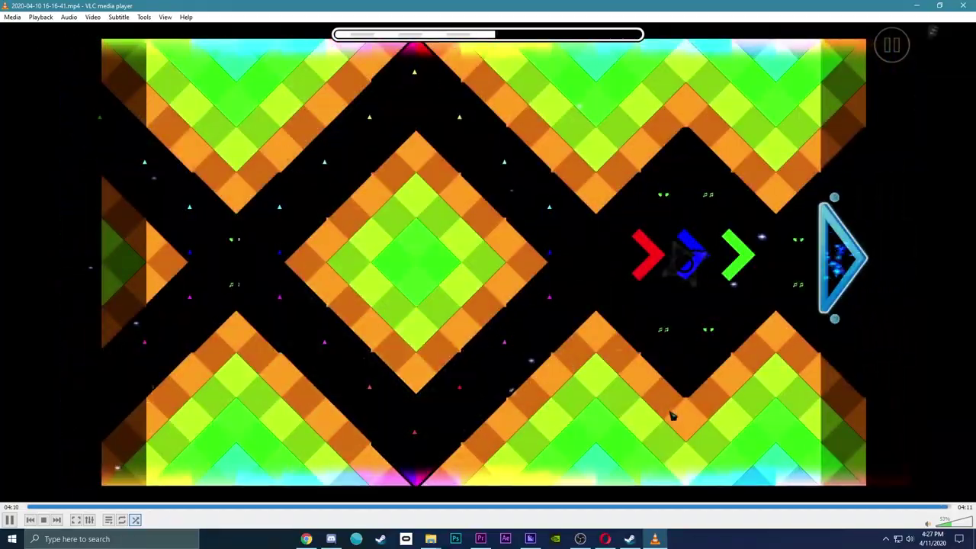
left_click(963, 5)
double_click(225, 228)
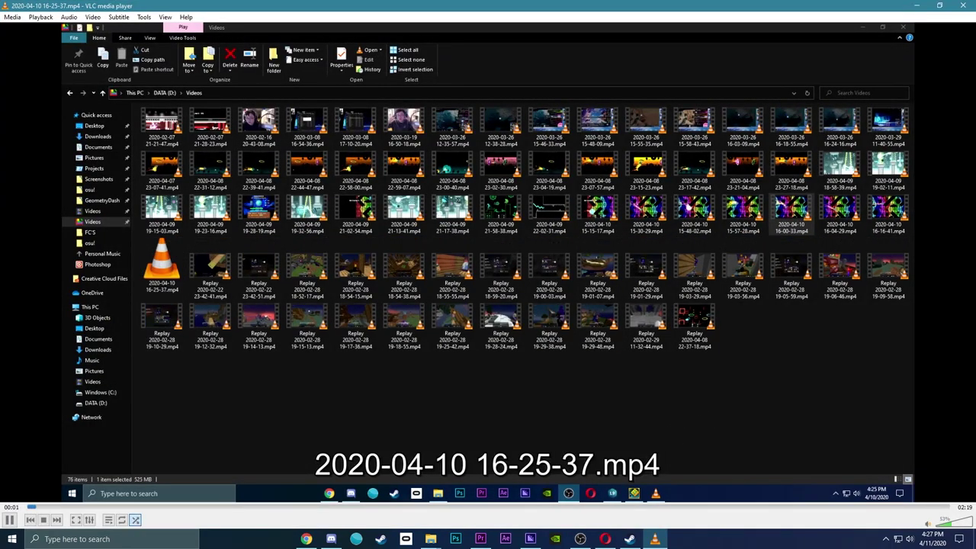
left_click(122, 507)
key("alt+Right")
key("alt+Right")
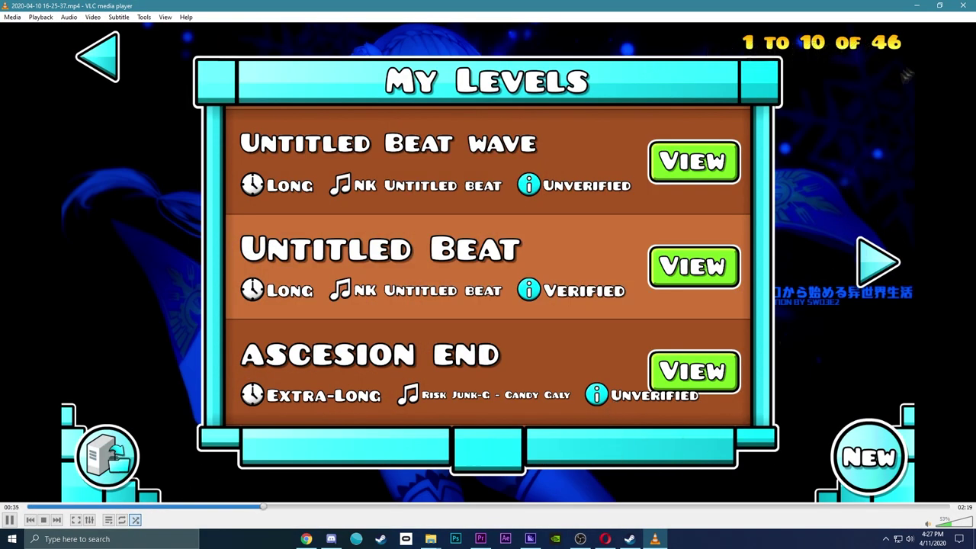
left_click(963, 6)
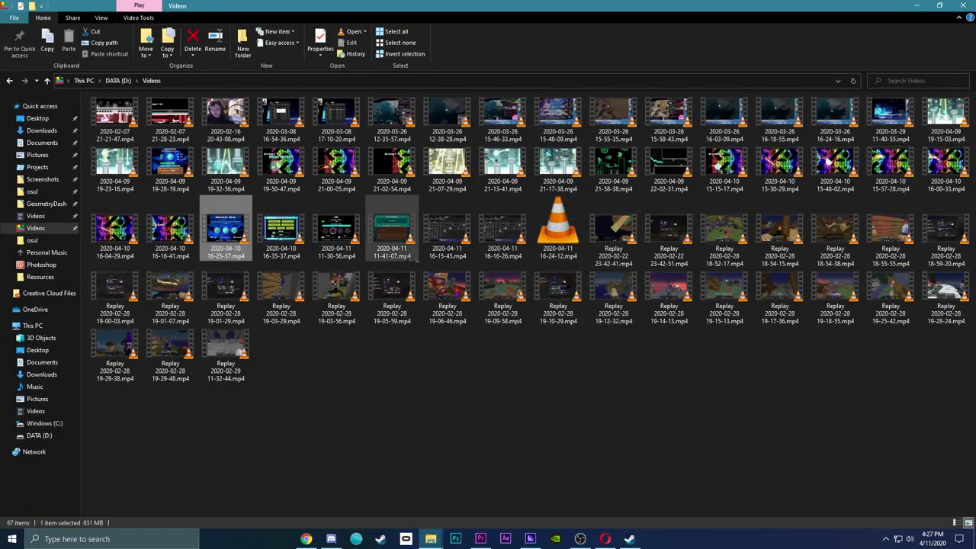
double_click(326, 252)
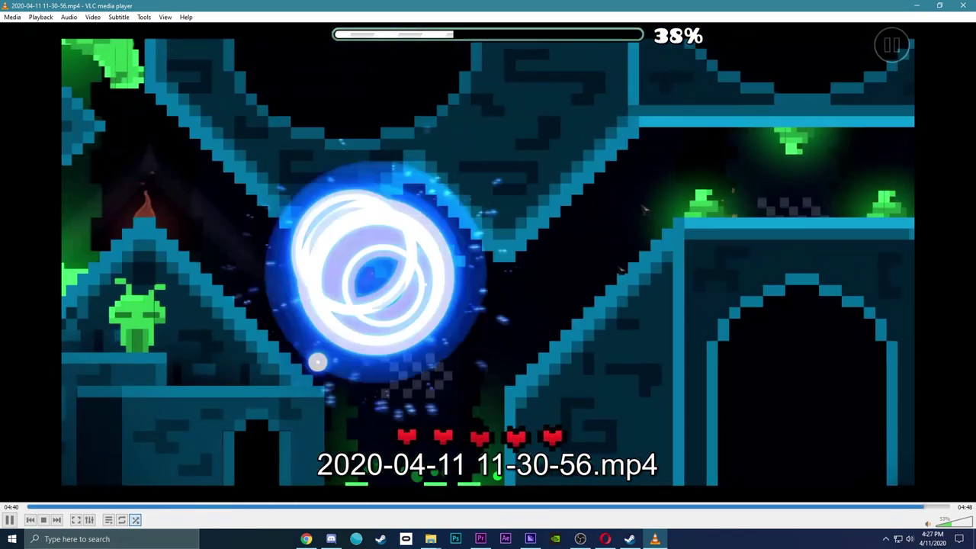
left_click(962, 6)
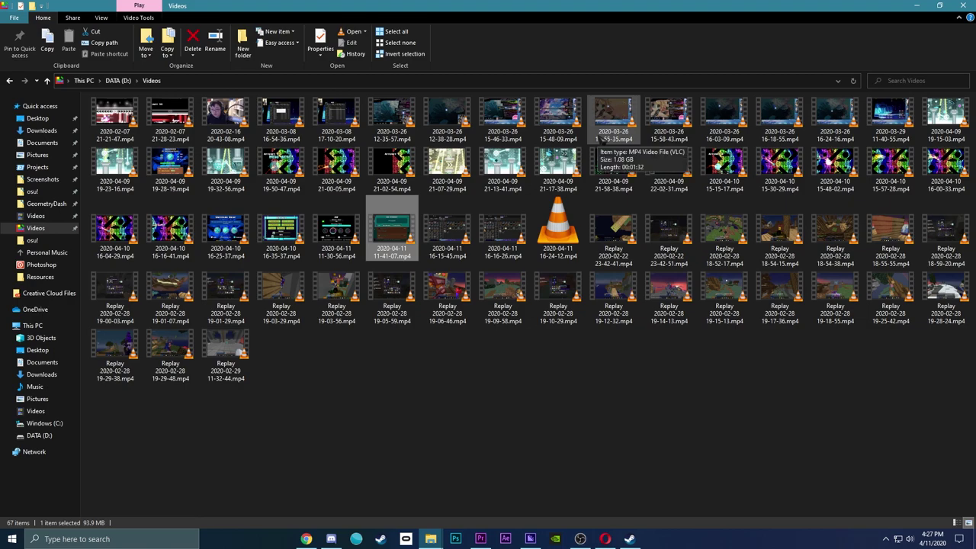
key("Return")
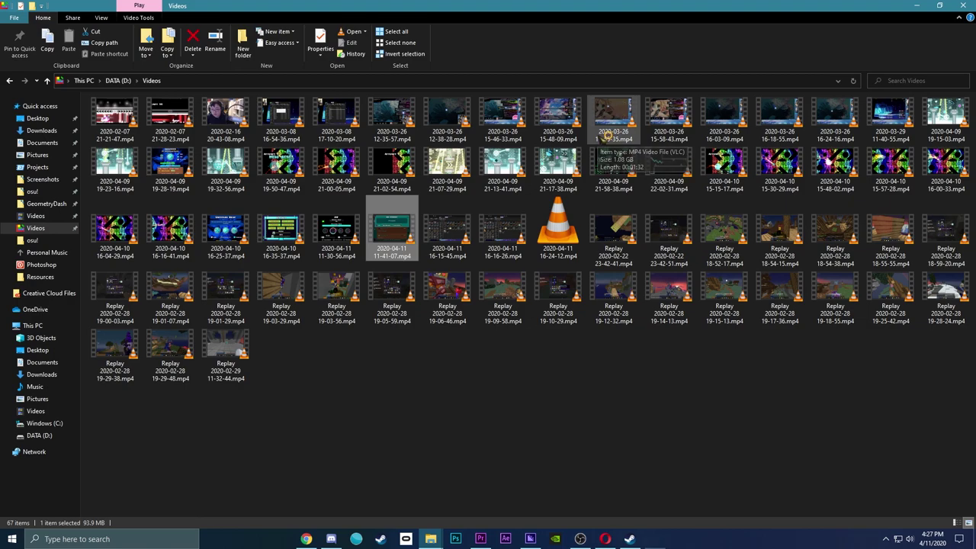
left_click(965, 5)
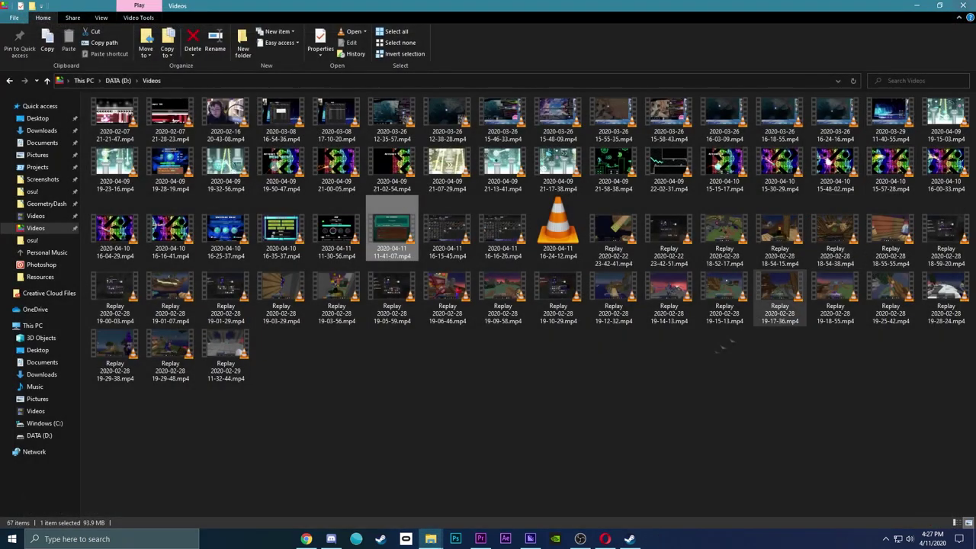
Switch to OBS and view the source types available for the Geometry Dash scene without adding one
left_click(580, 539)
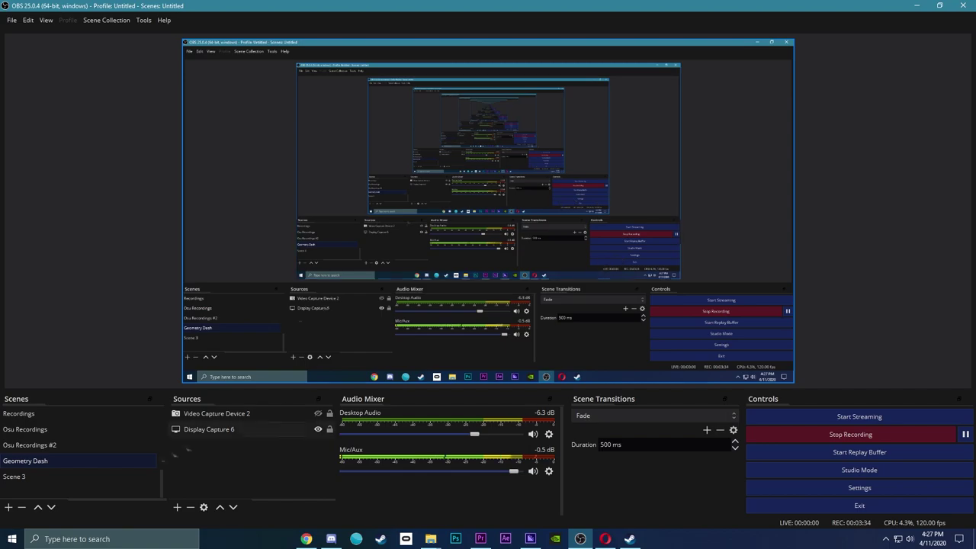
left_click(177, 506)
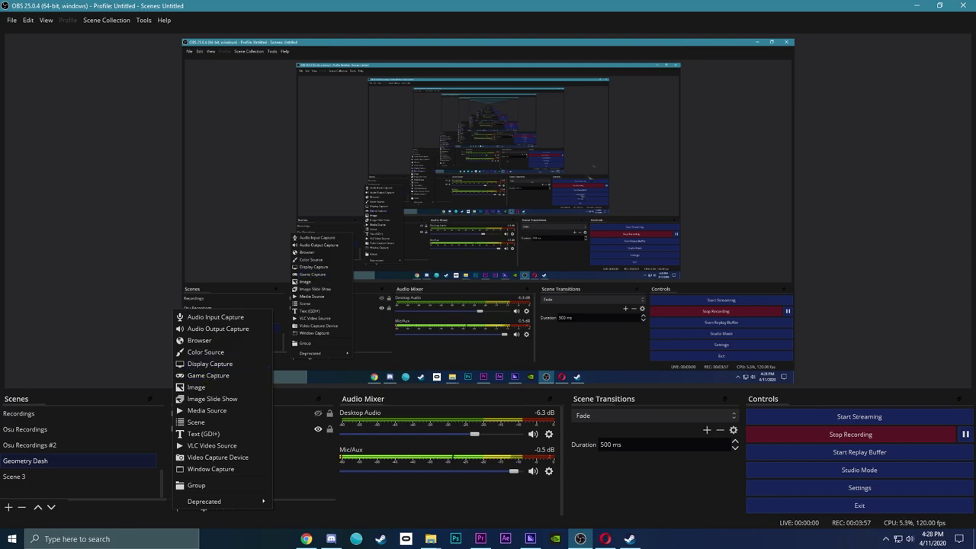
left_click(327, 456)
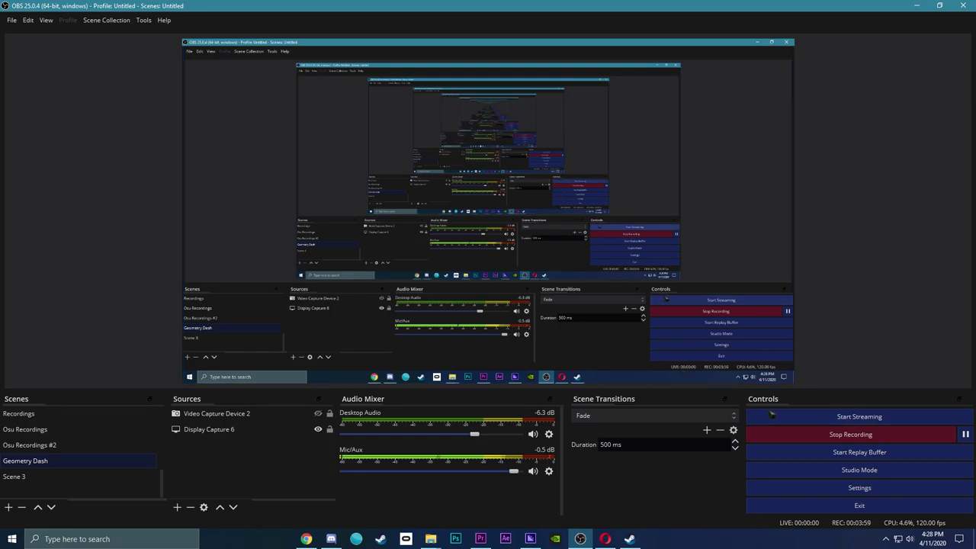
Switch to Steam and launch Geometry Dash from the game library, dismissing any stray Windows search
left_click_drag(509, 5, 973, 349)
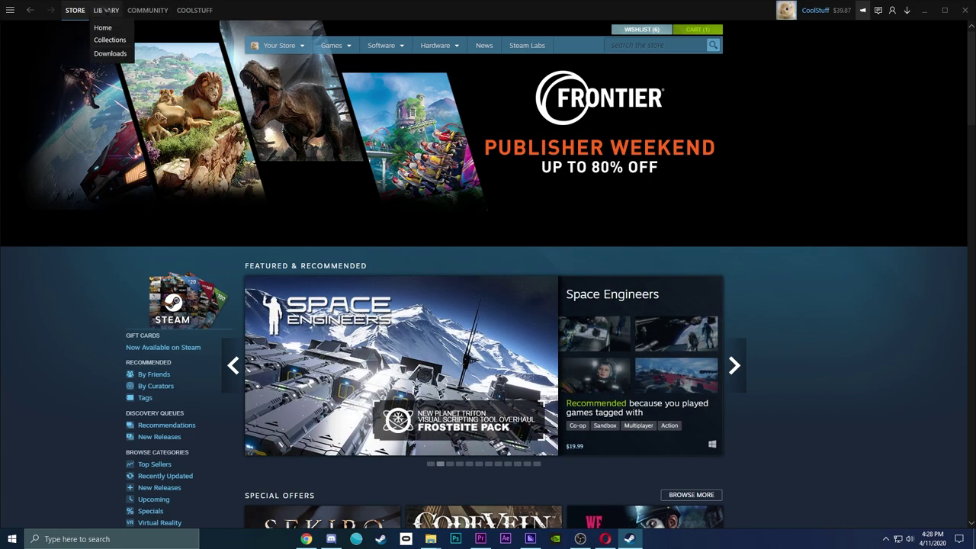
left_click(107, 10)
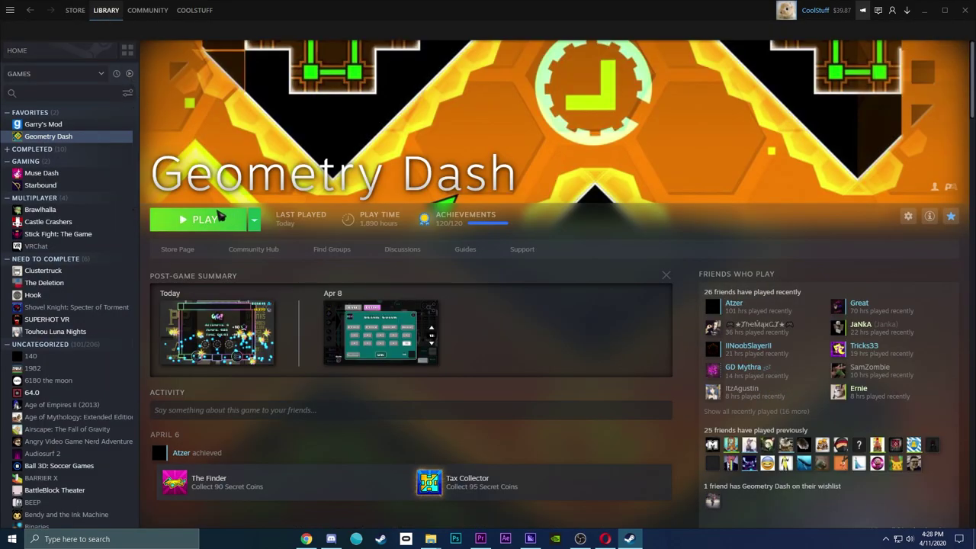
left_click(219, 217)
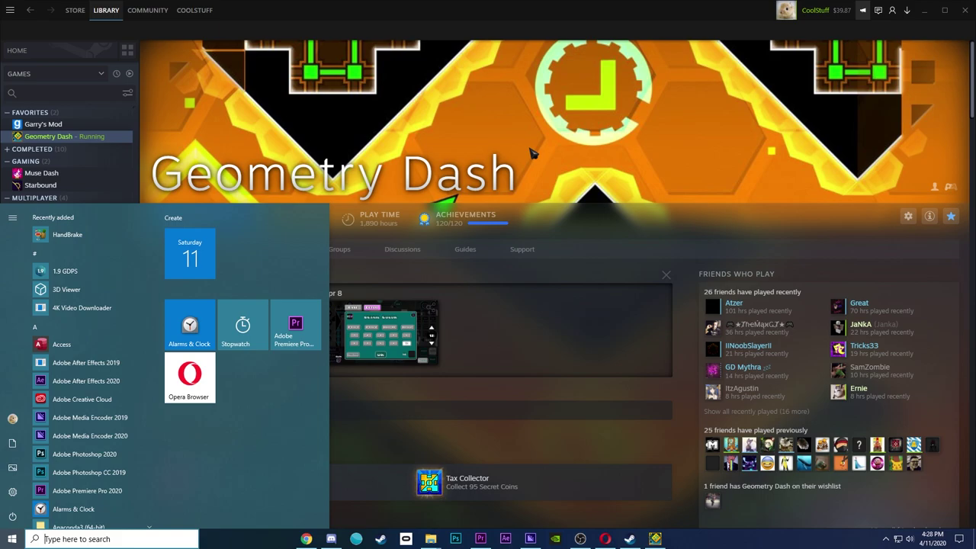
type("bn.msg")
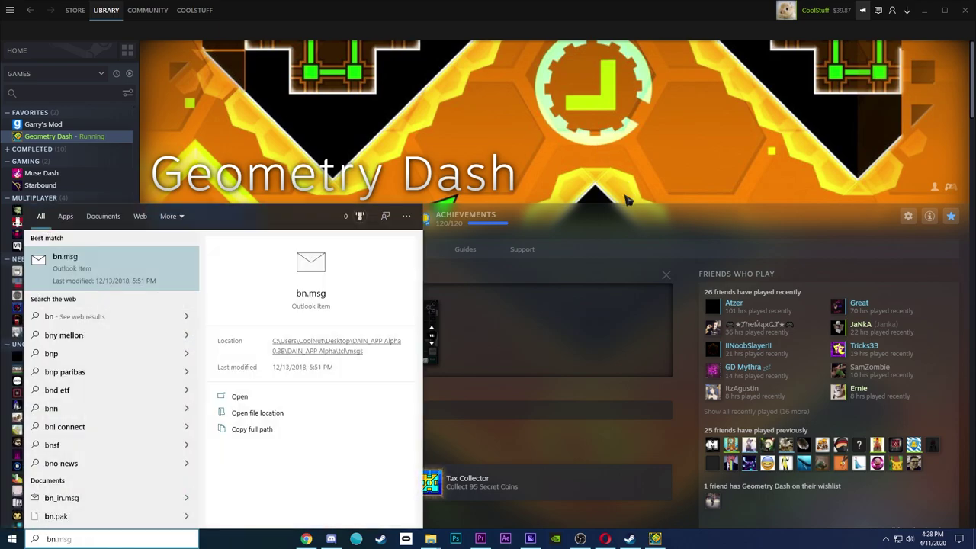
left_click(362, 167)
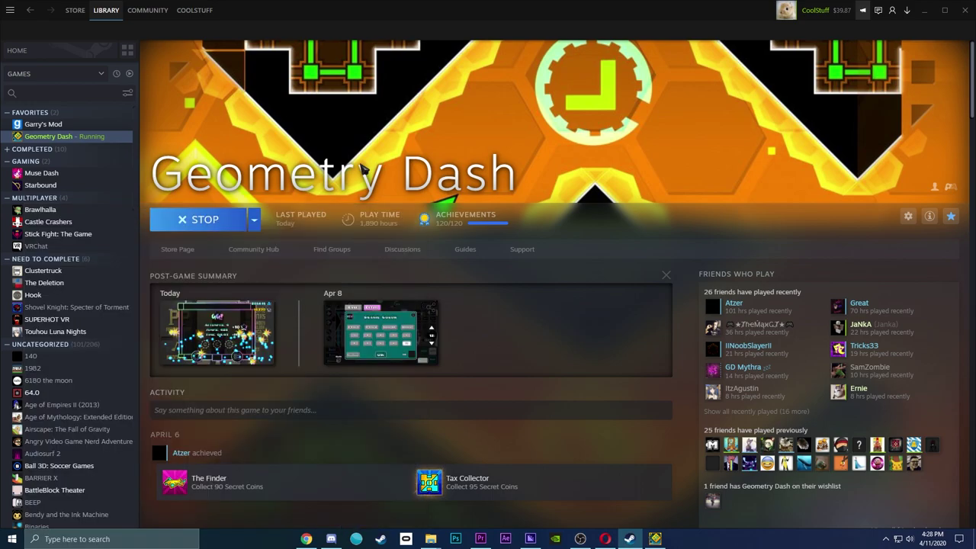